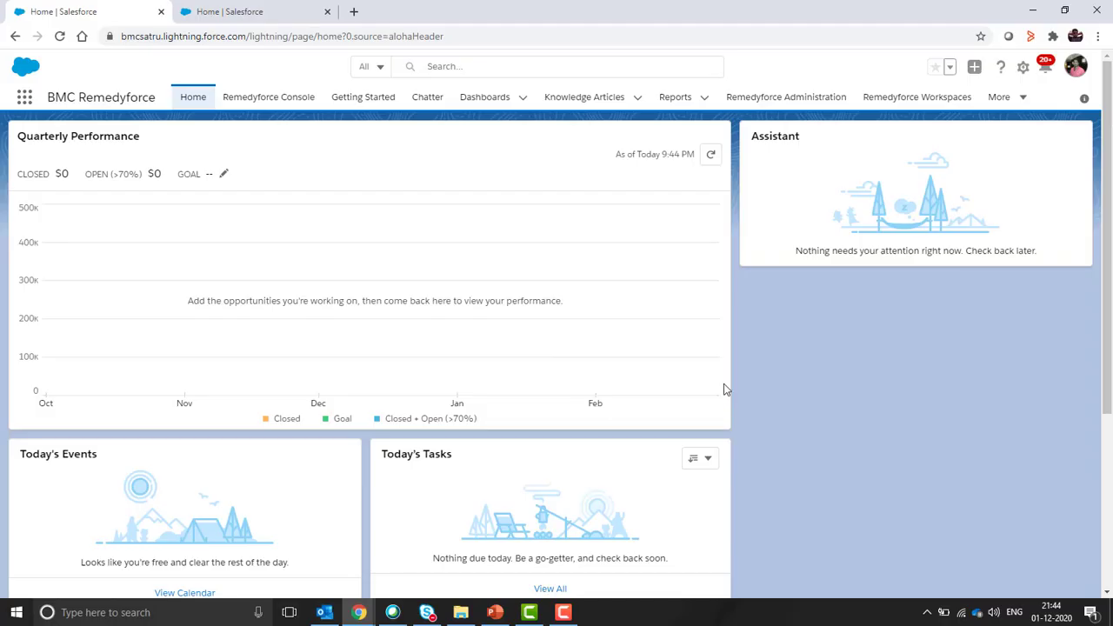
Open Setup in the production org and go to the Object Manager.
click(1022, 70)
click(932, 107)
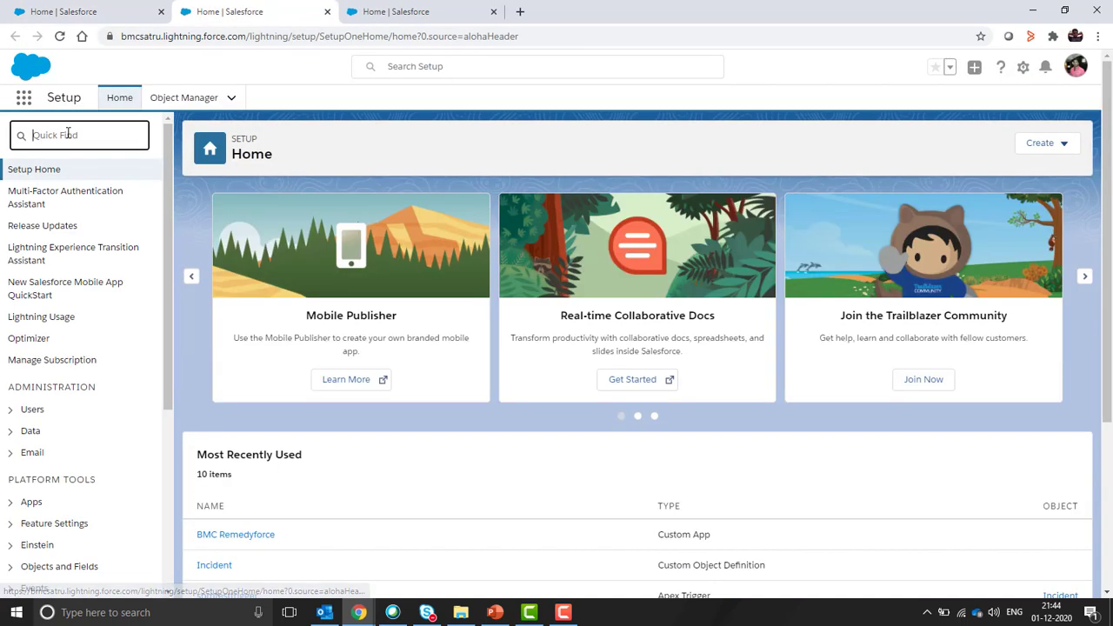
text(objec)
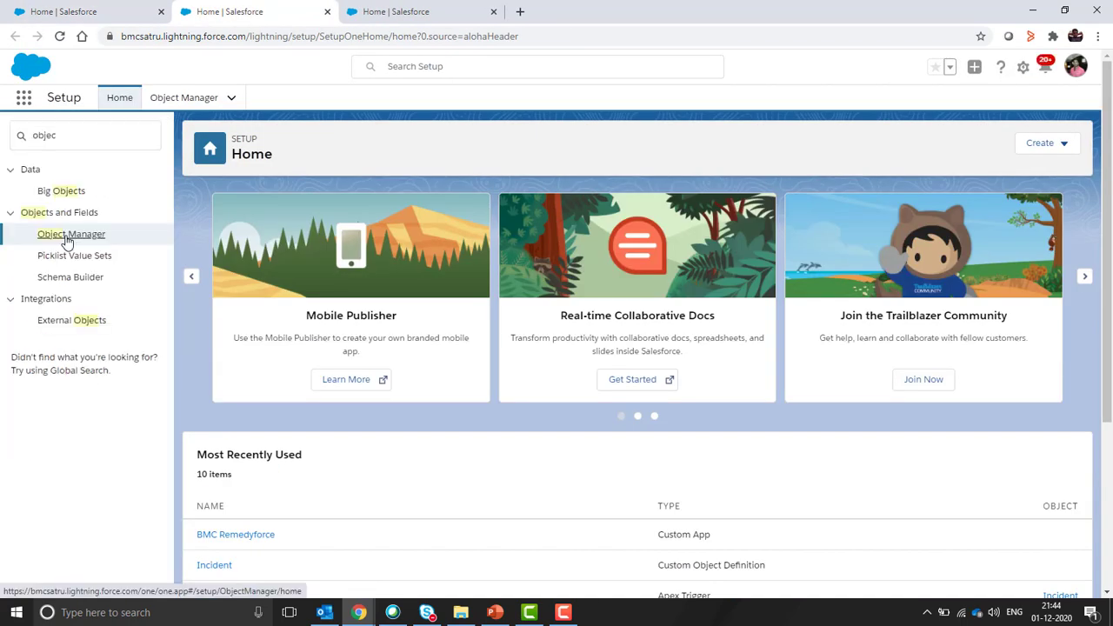
click(67, 236)
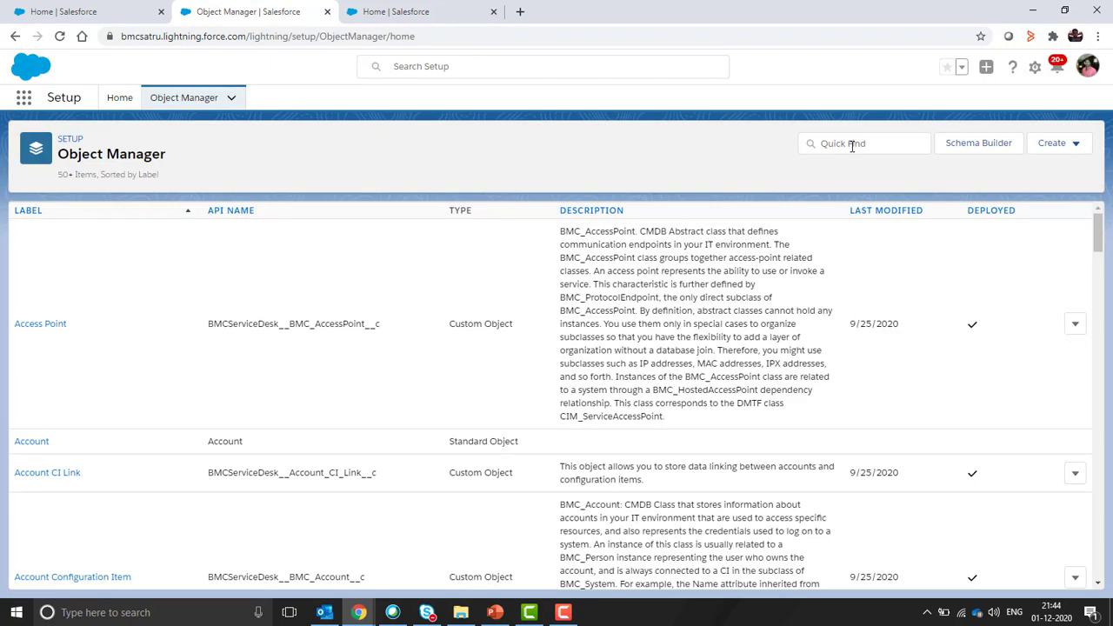
Find the Incident object and check the status of its spmtesttrigger Apex trigger.
click(851, 143)
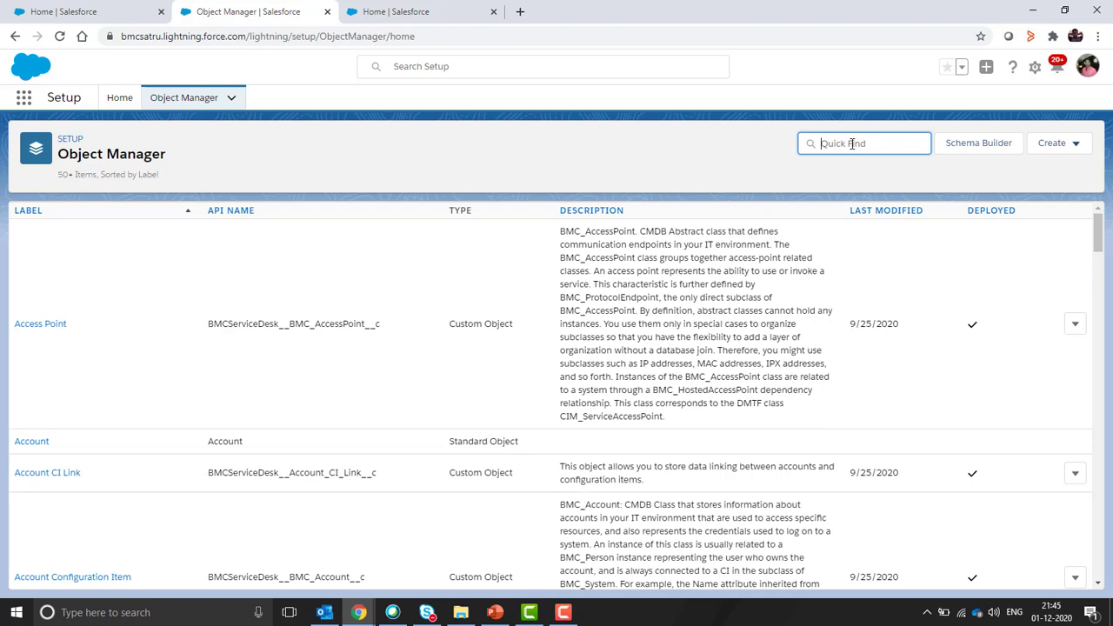
text(incident)
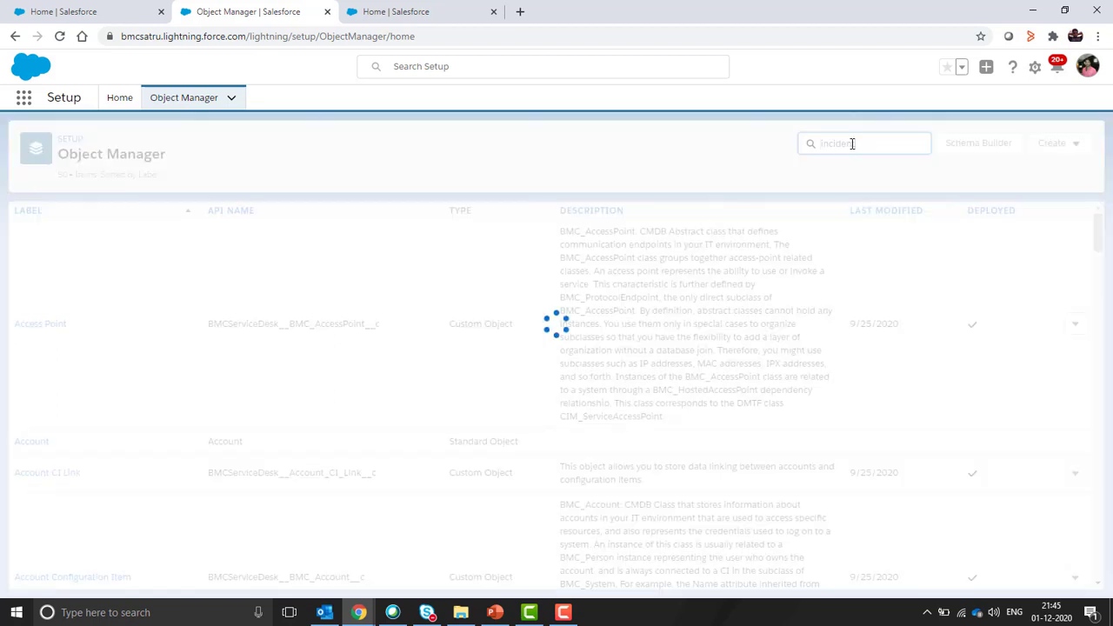
click(28, 247)
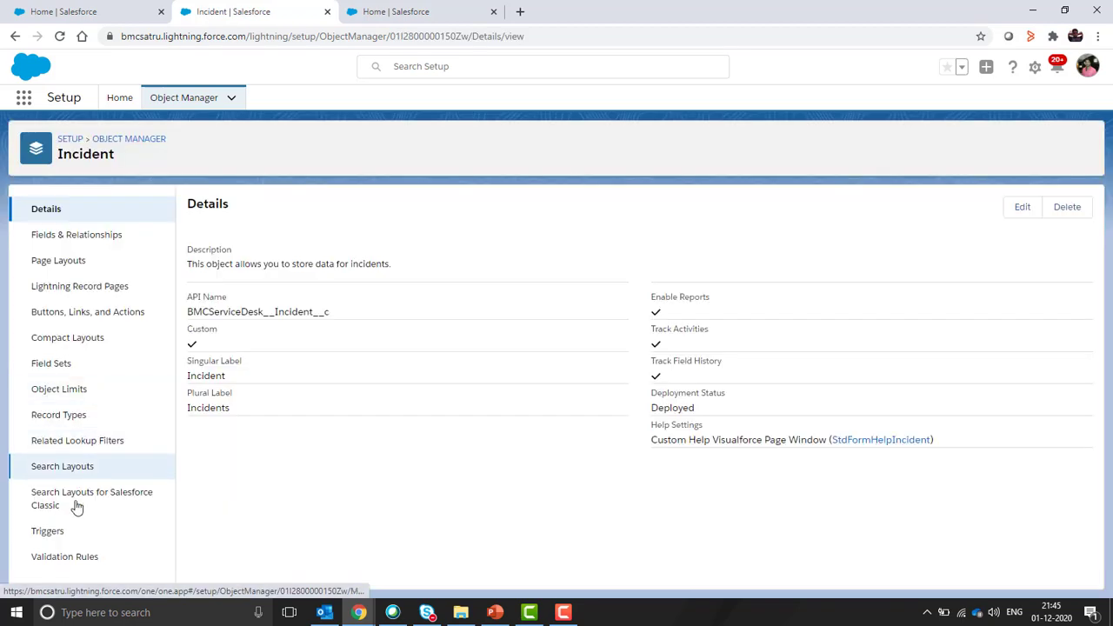
click(52, 534)
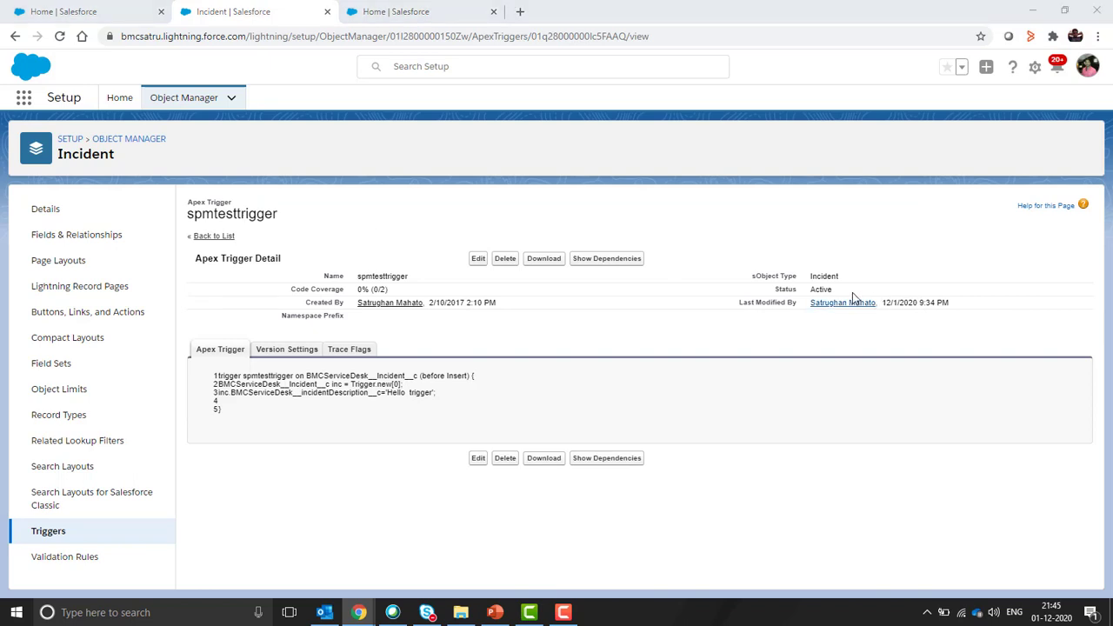
drag(839, 290, 811, 289)
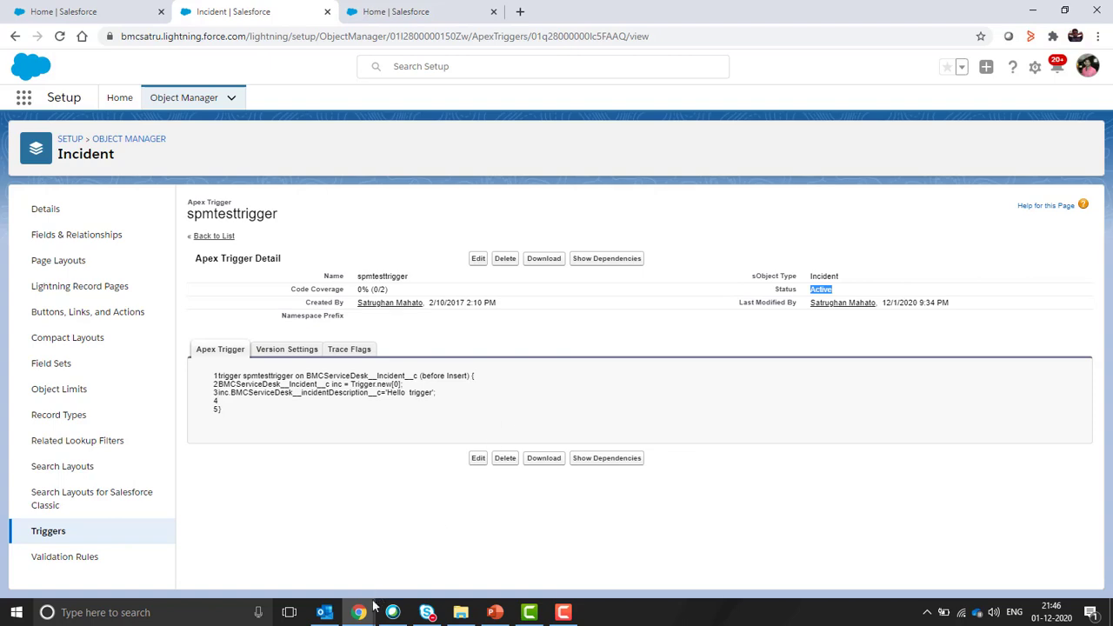
Switch to the SummerNew sandbox window and open the Incident object through Setup's Object Manager.
mouse_move(364, 616)
click(418, 565)
click(228, 12)
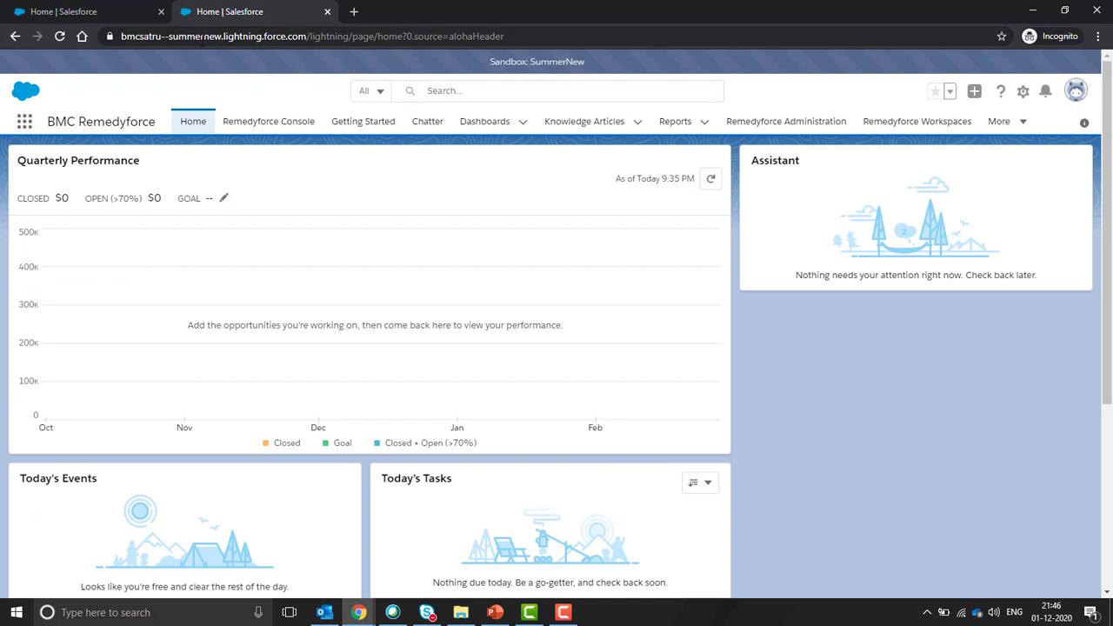
click(44, 12)
scroll(112, 360, down, 1)
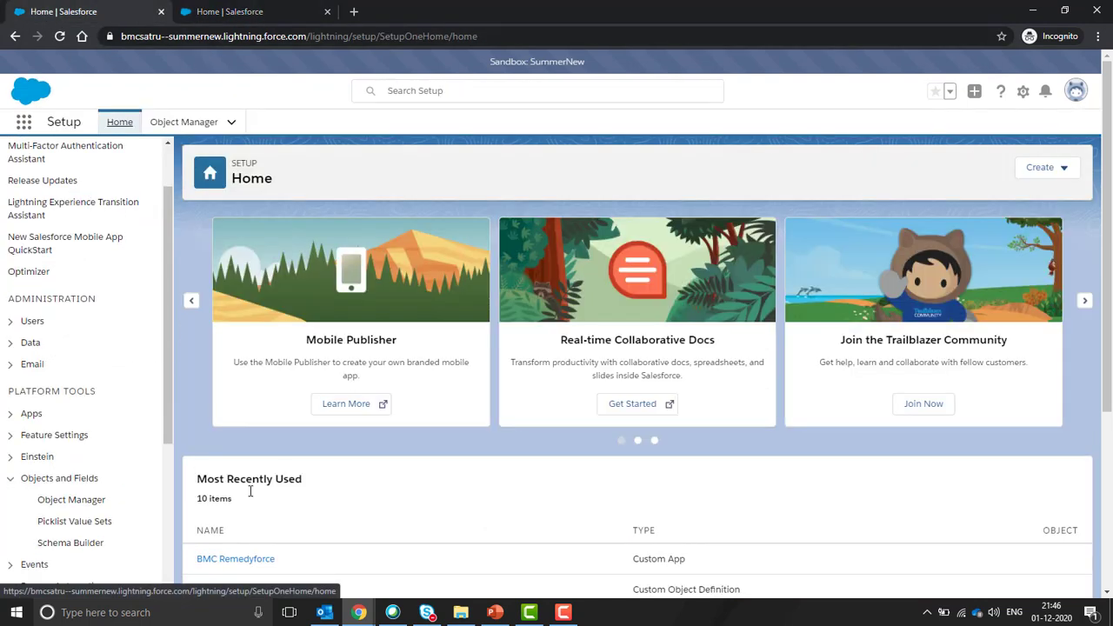
scroll(87, 231, up, 1)
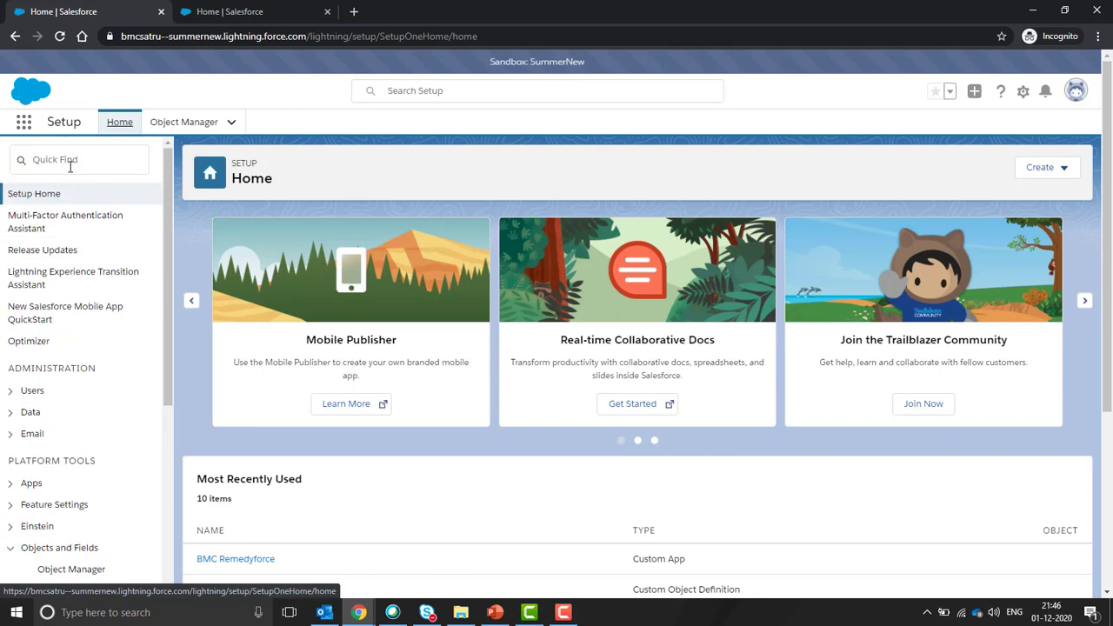
click(71, 162)
text(object)
click(61, 259)
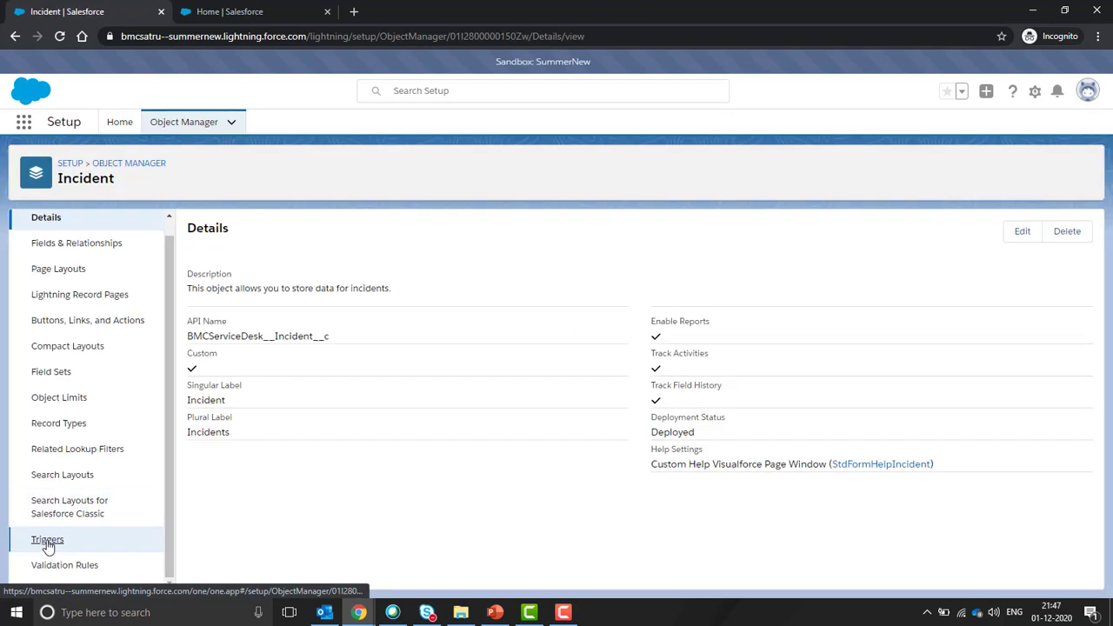
Edit the sandbox Incident object's spmtesttrigger and save it with Is Active cleared.
click(48, 548)
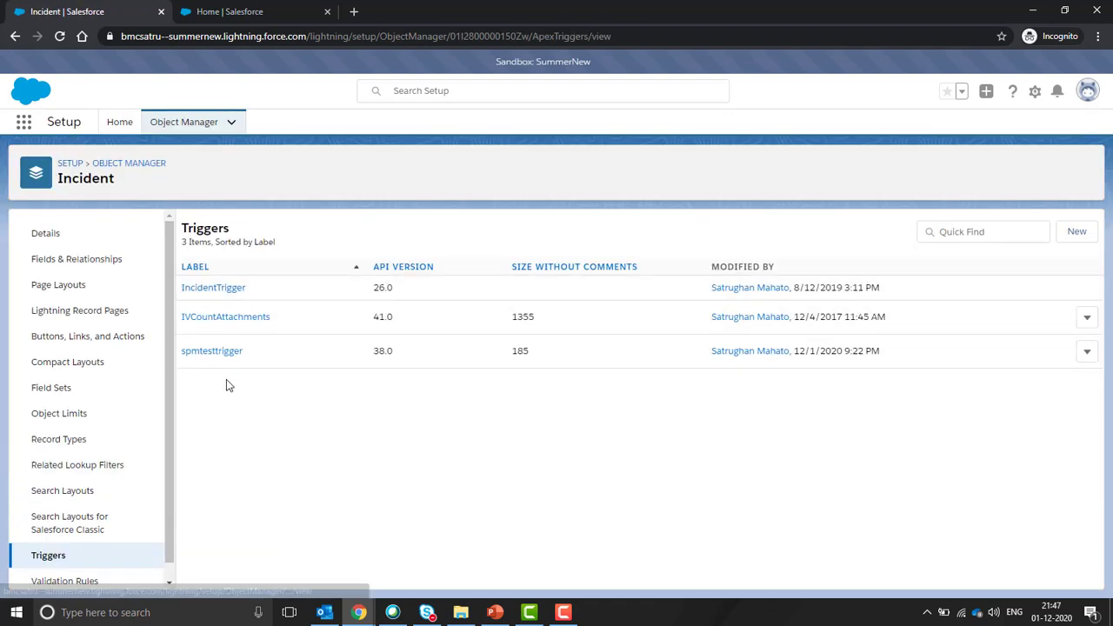
click(218, 355)
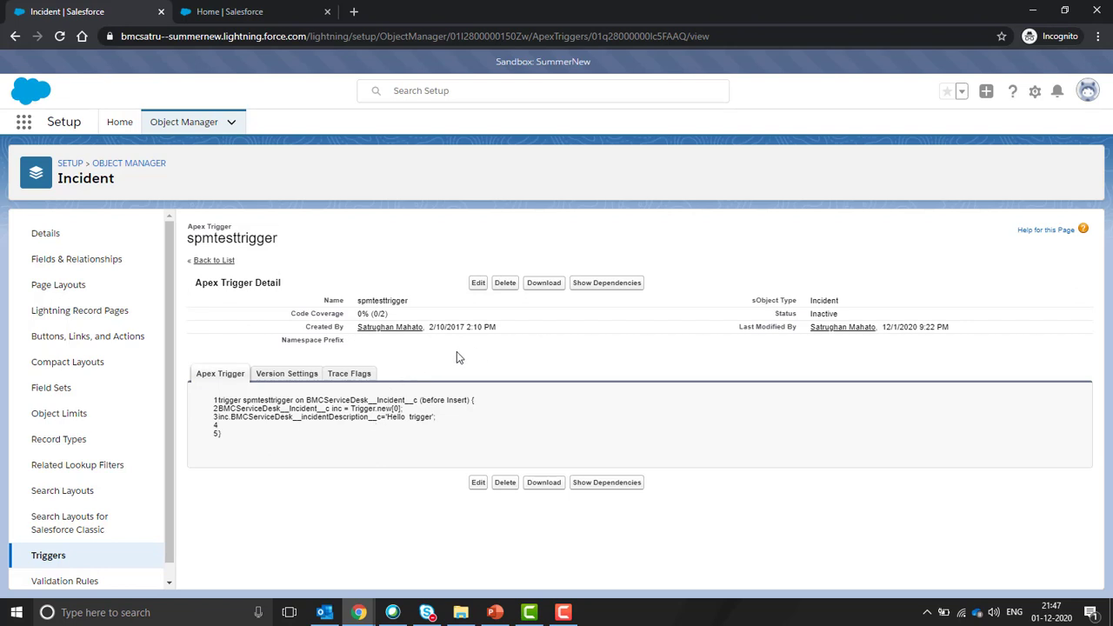
click(478, 282)
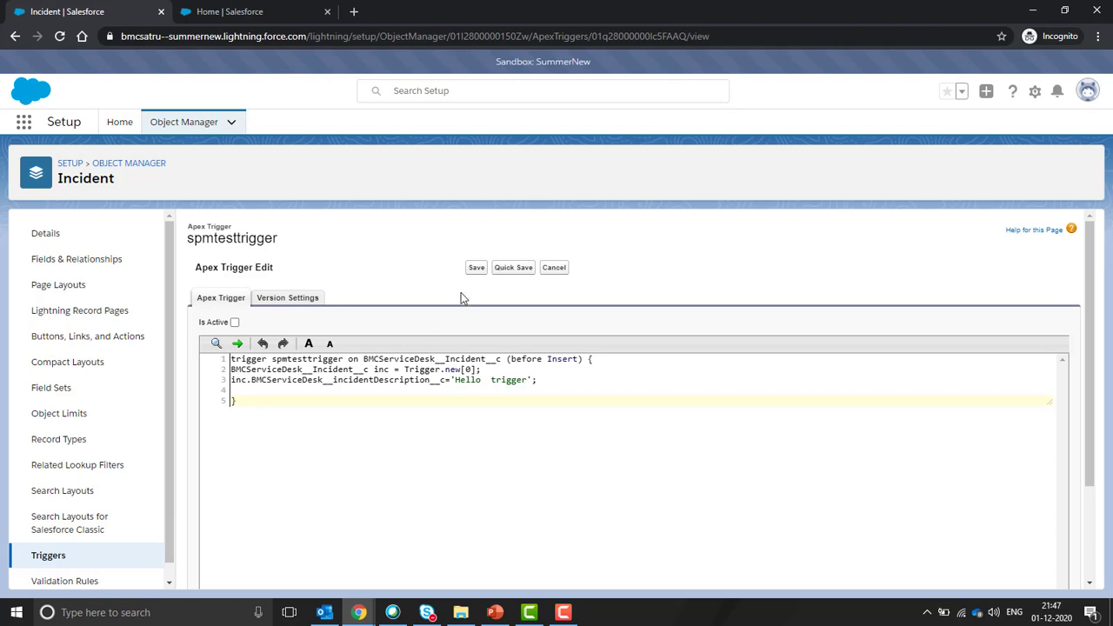
click(475, 267)
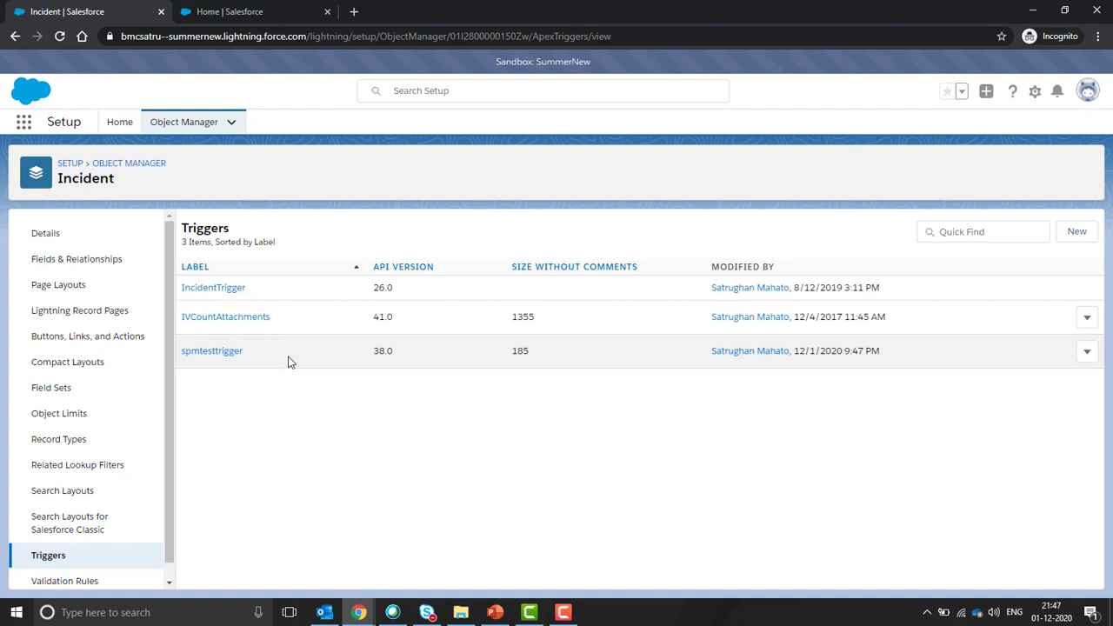
Open Setup from the sandbox home page and go to Outbound Change Sets, continuing past the introduction page.
click(249, 12)
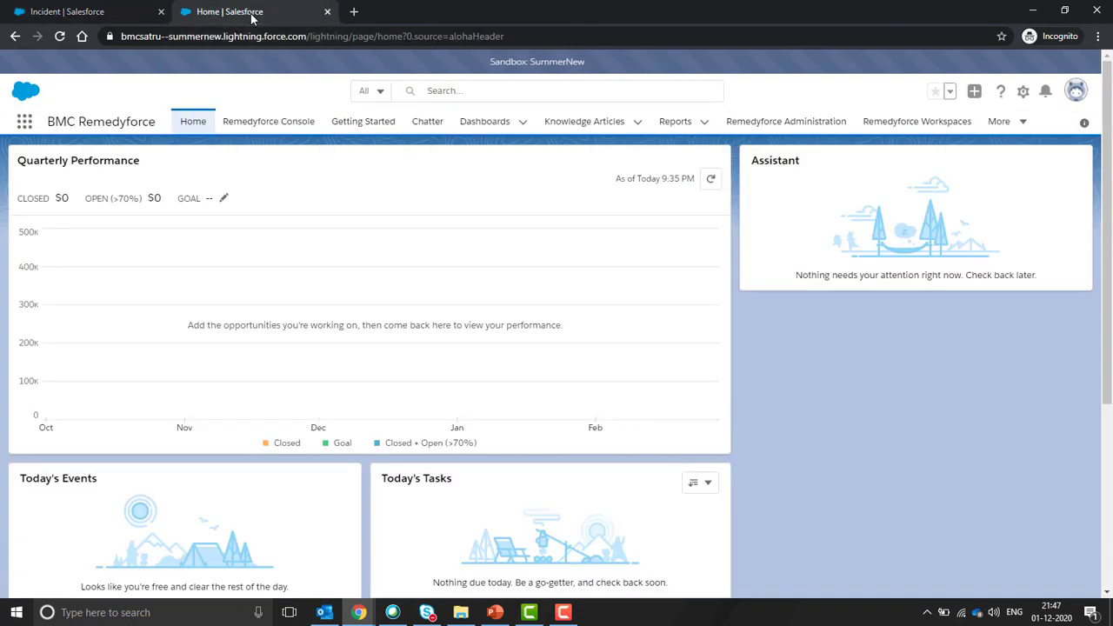
click(1023, 92)
click(961, 127)
text(ch)
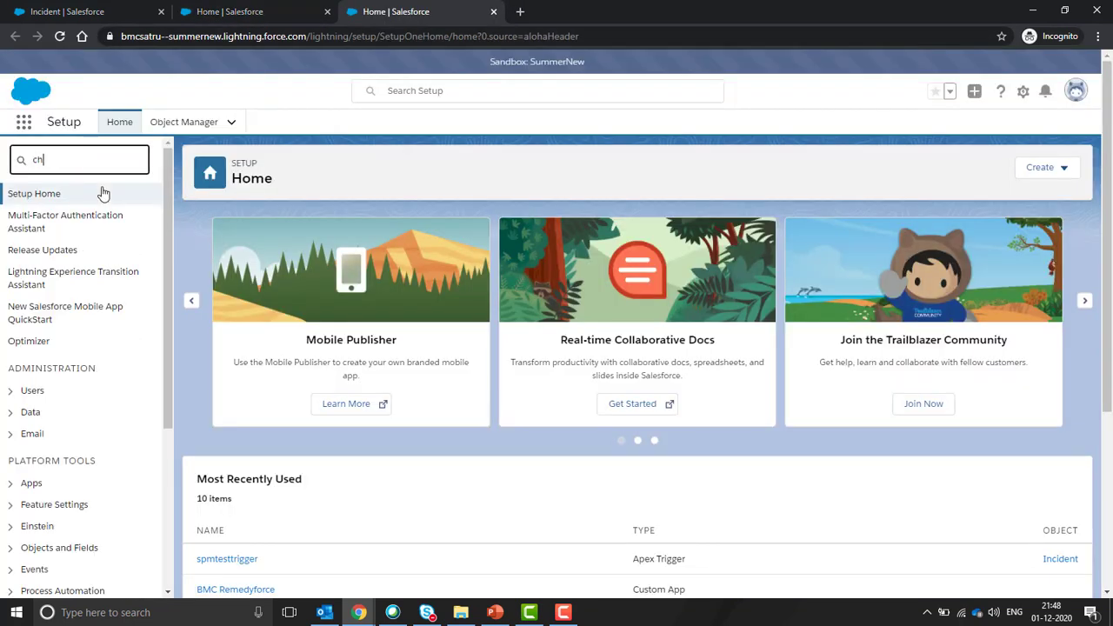
text(ange)
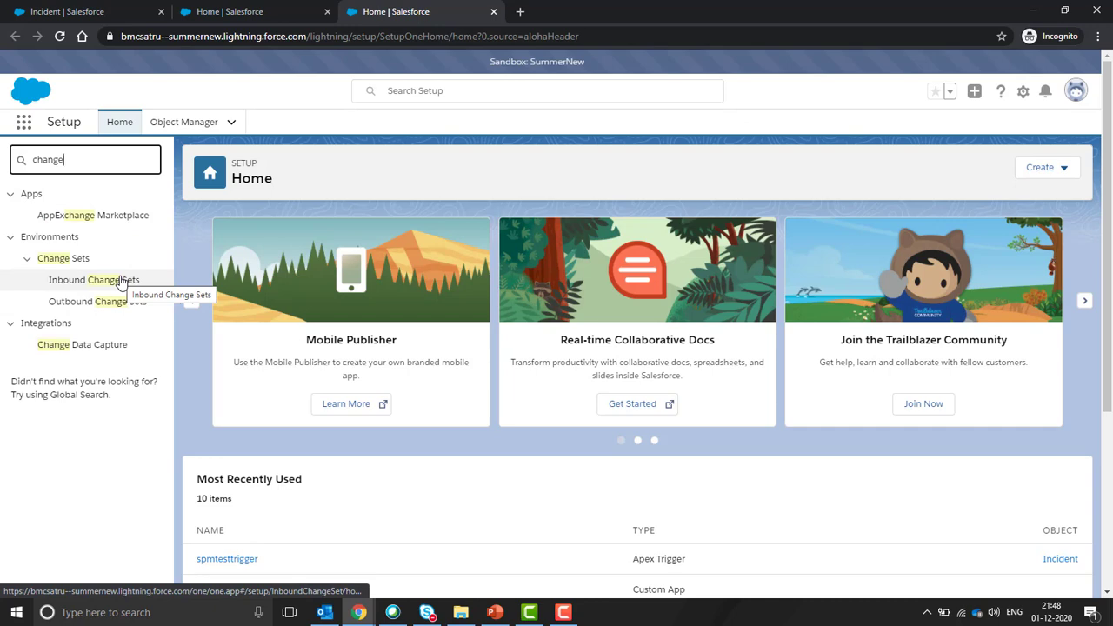
click(87, 304)
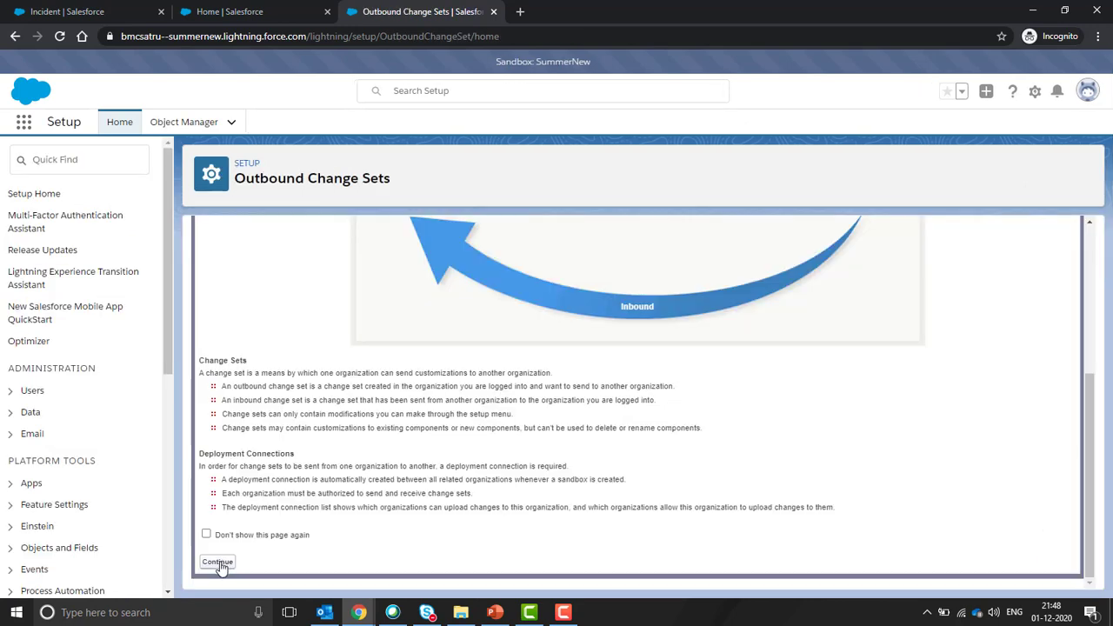
click(217, 562)
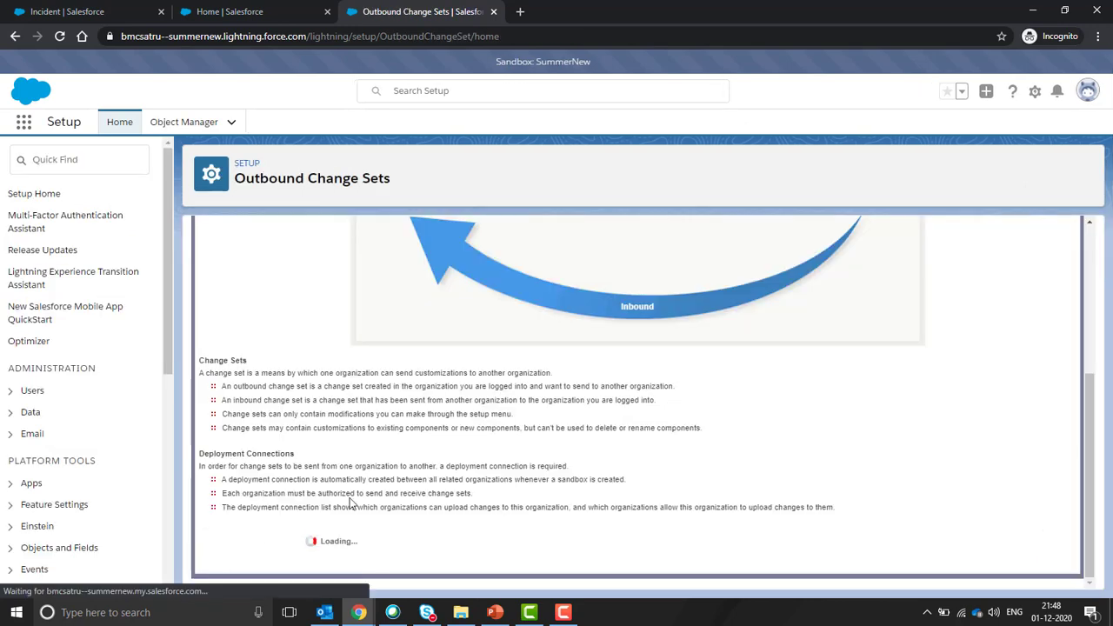
Create a new outbound change set named "Test Trigger disable" and save it.
click(483, 407)
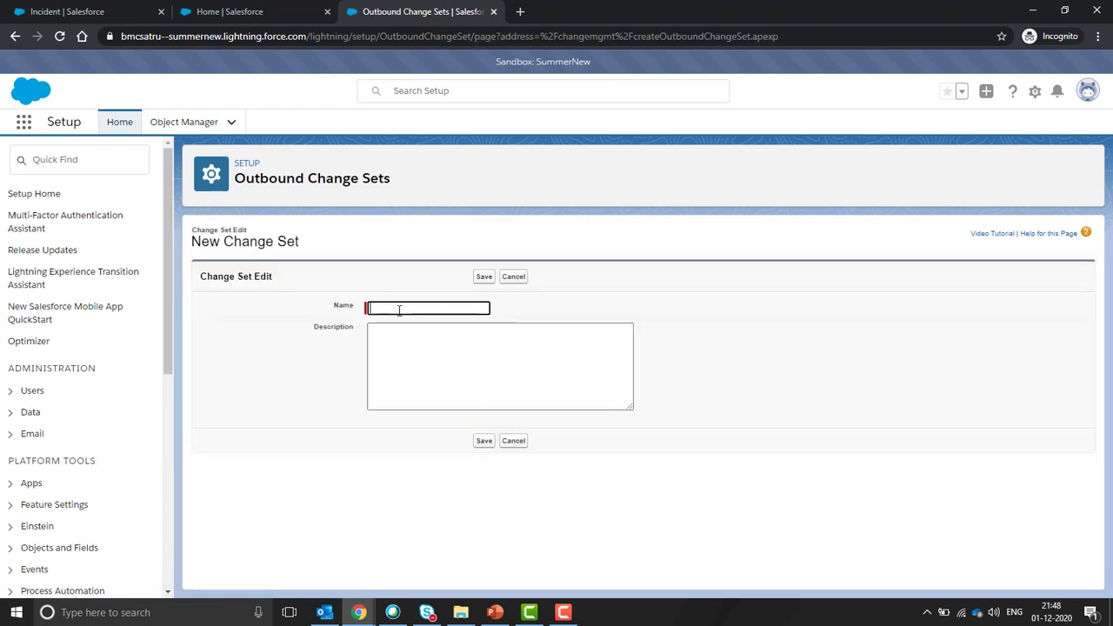
text(Test Trigger disab)
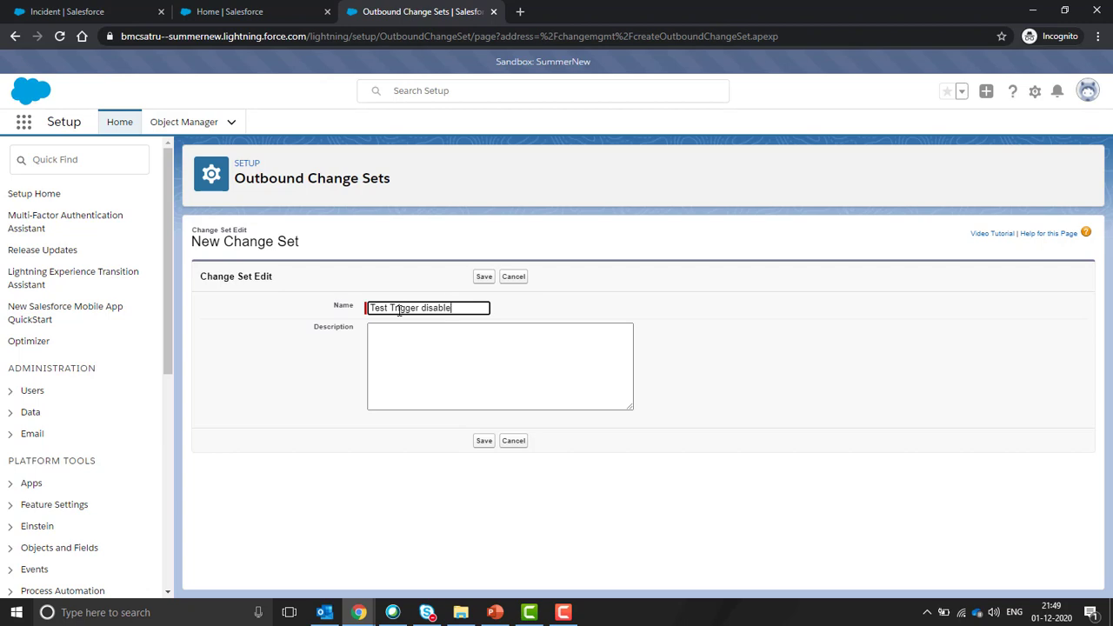
text(le)
click(484, 277)
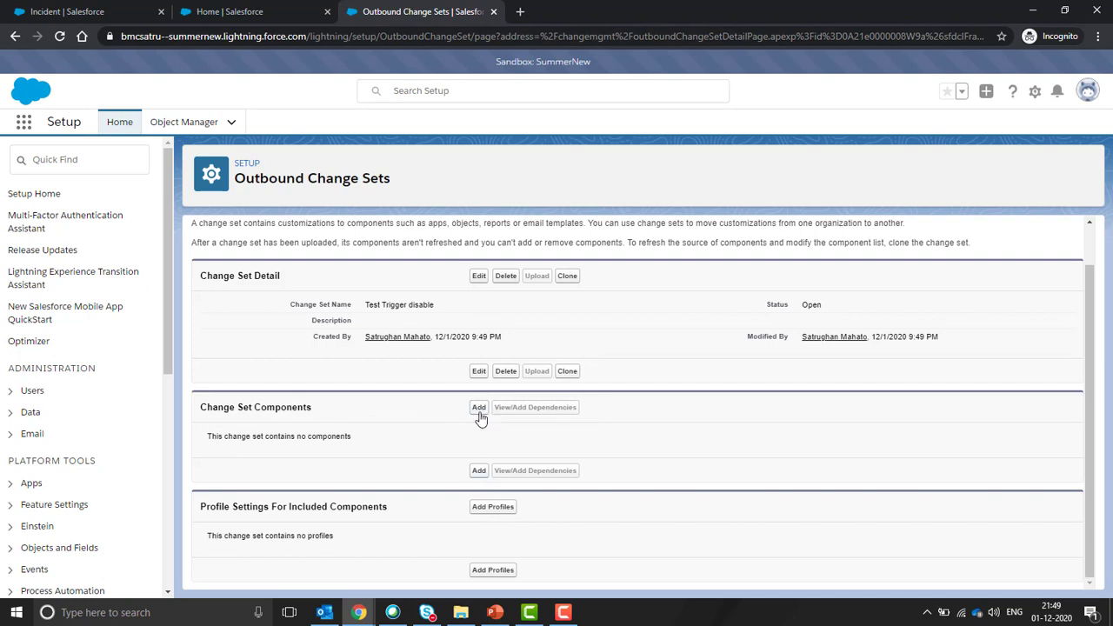
Add the Apex Trigger component spmtesttrigger to the change set and start uploading the set.
click(479, 409)
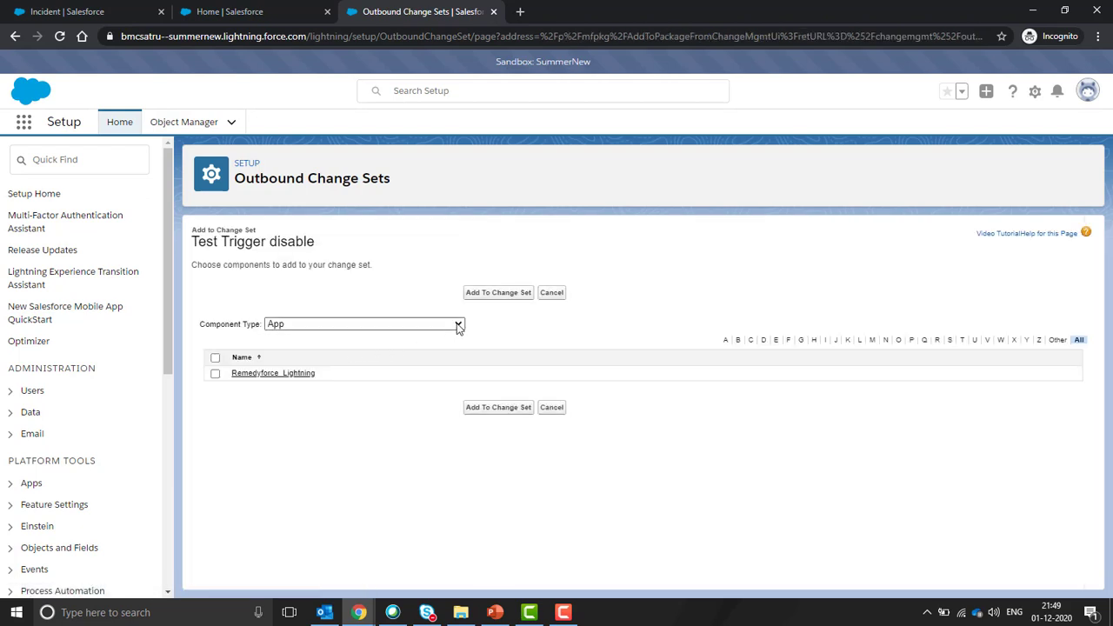
click(458, 324)
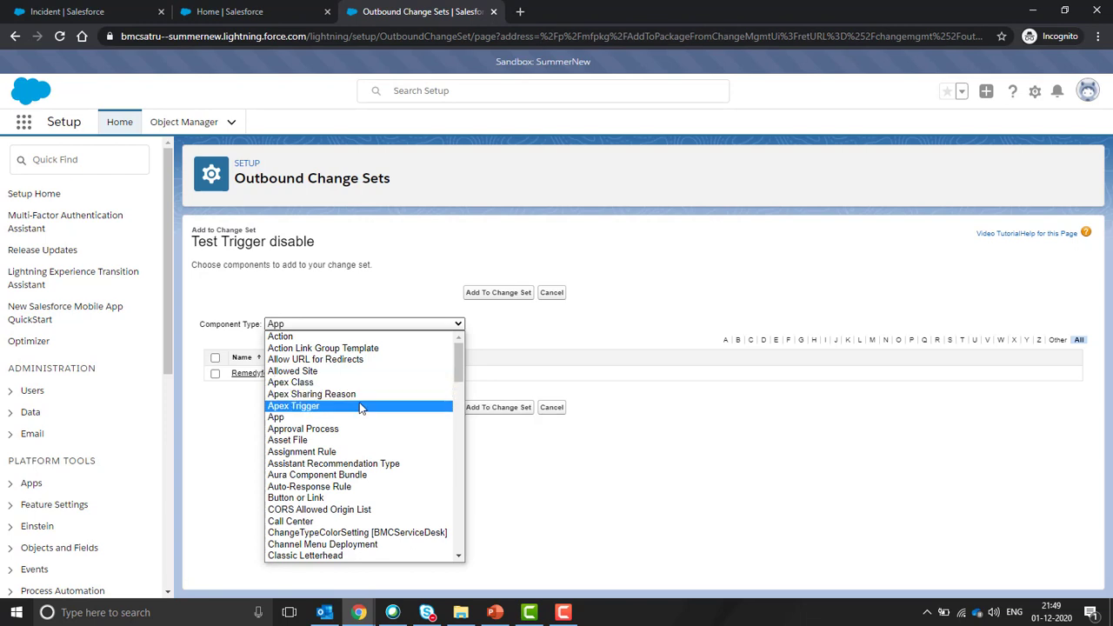
click(361, 406)
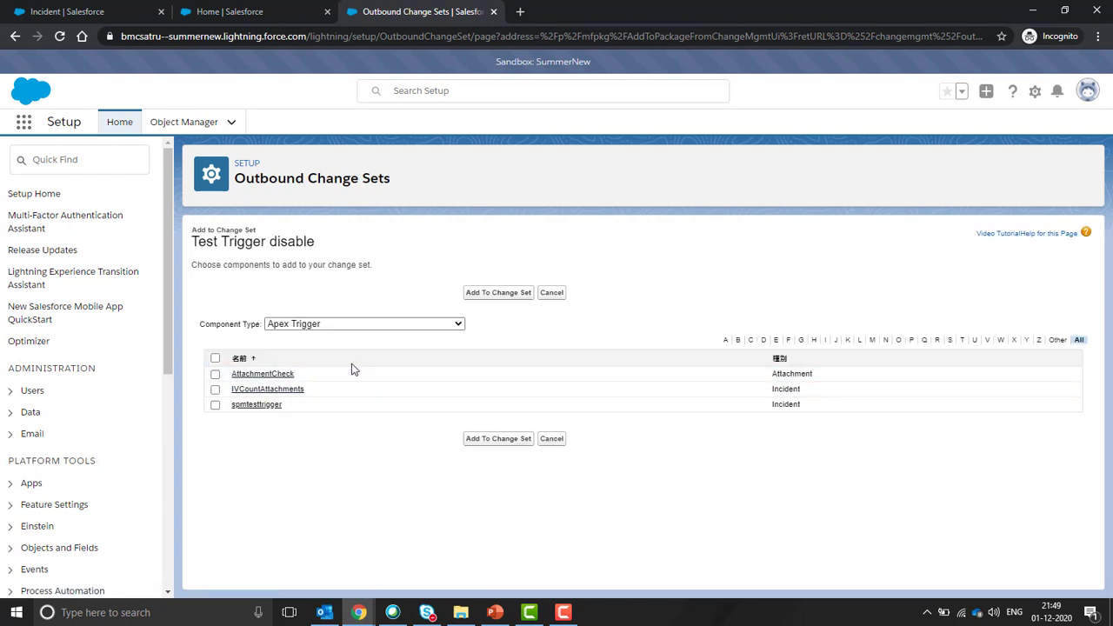
click(214, 405)
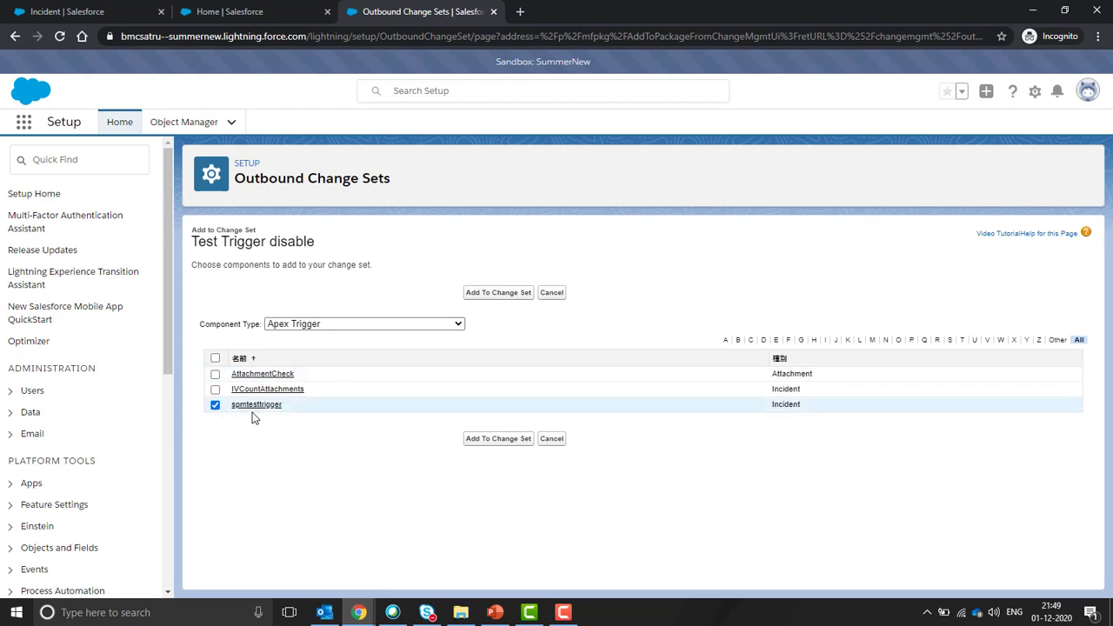
click(496, 441)
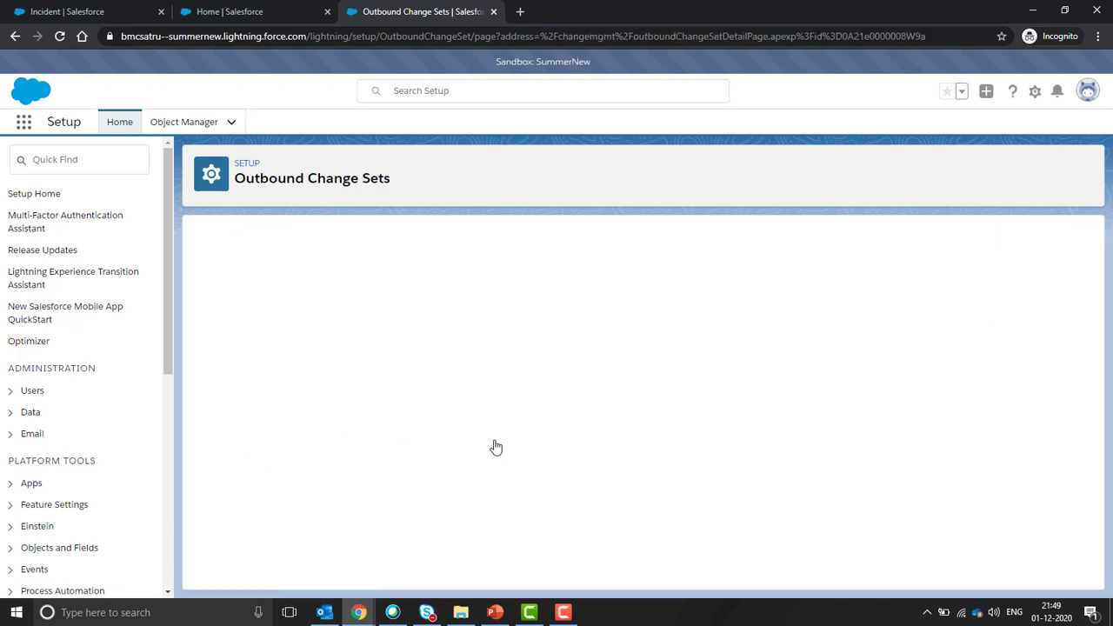
scroll(565, 499, down, 1)
scroll(565, 500, up, 1)
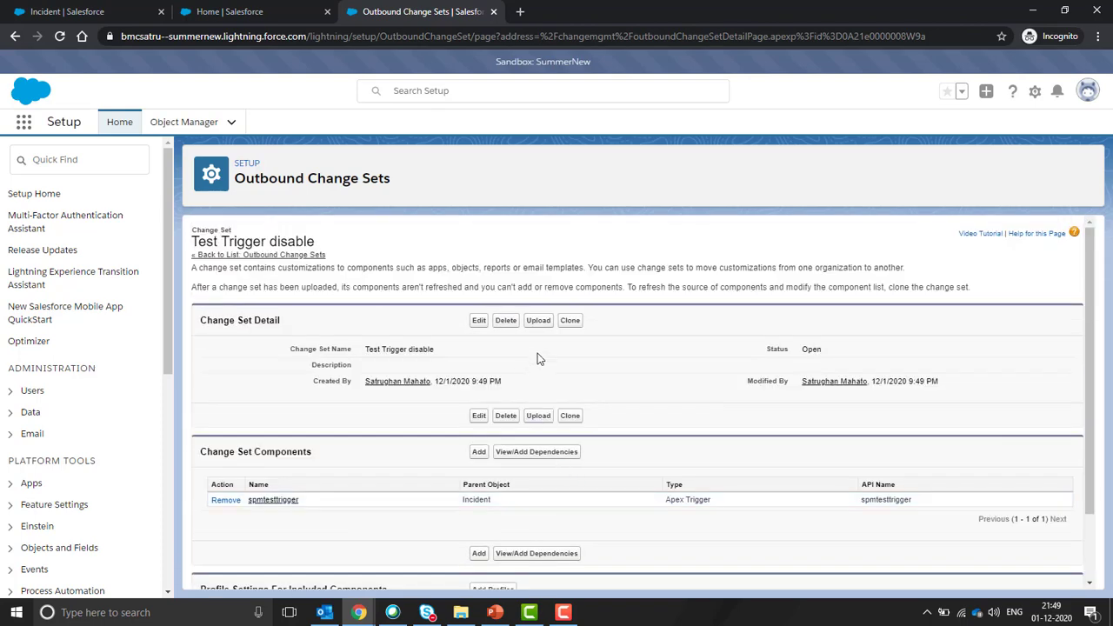
click(539, 322)
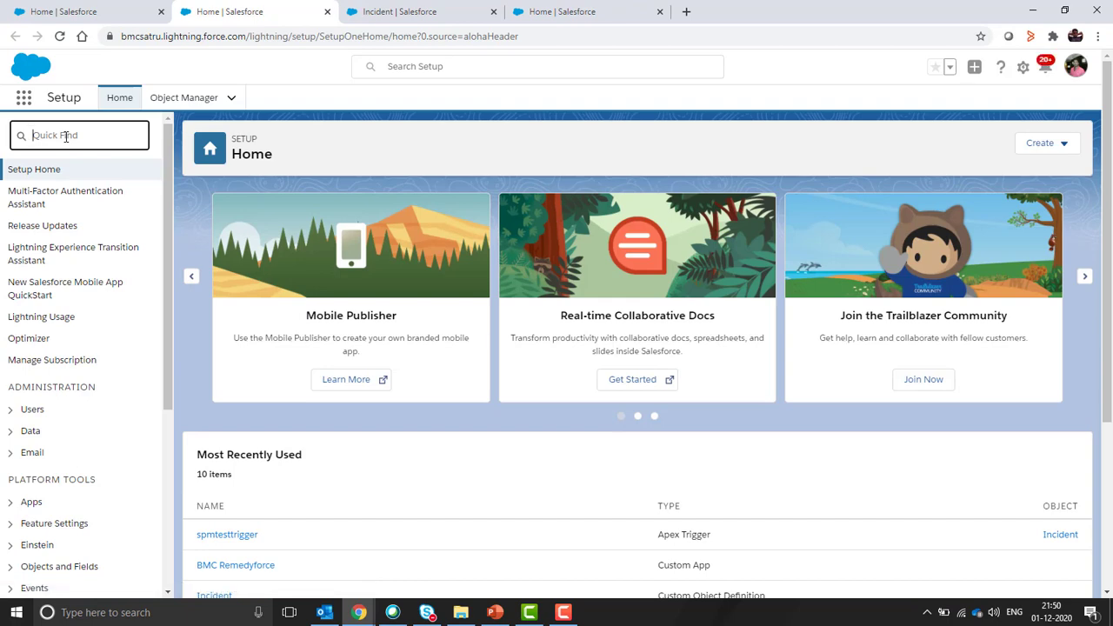
Open Inbound Change Sets in the production org and reload the page after the sandbox upload.
text(change)
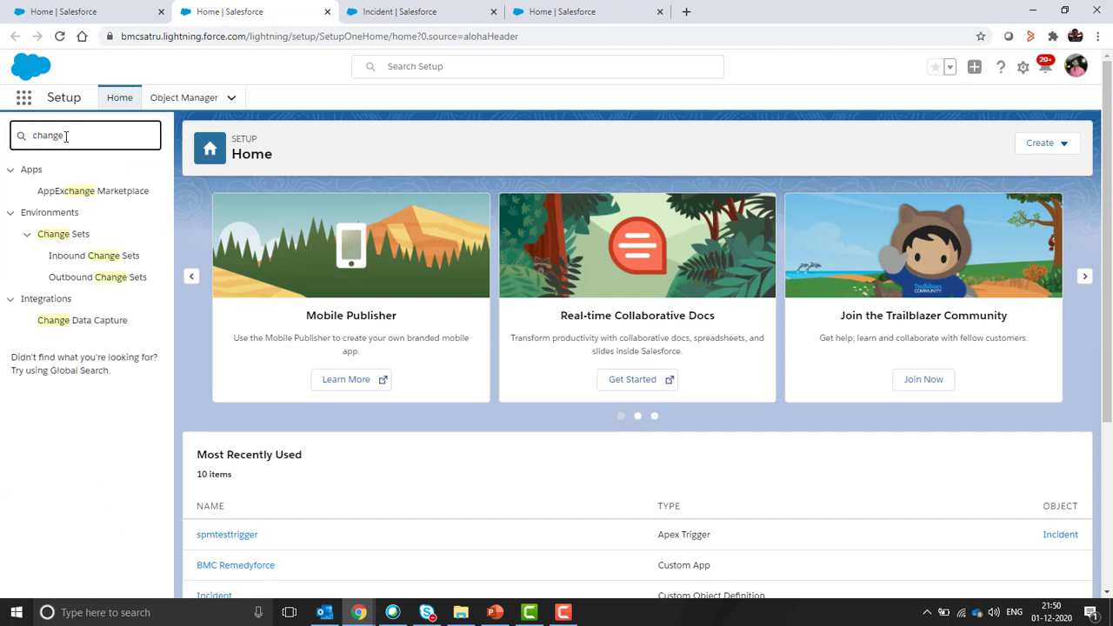
click(69, 265)
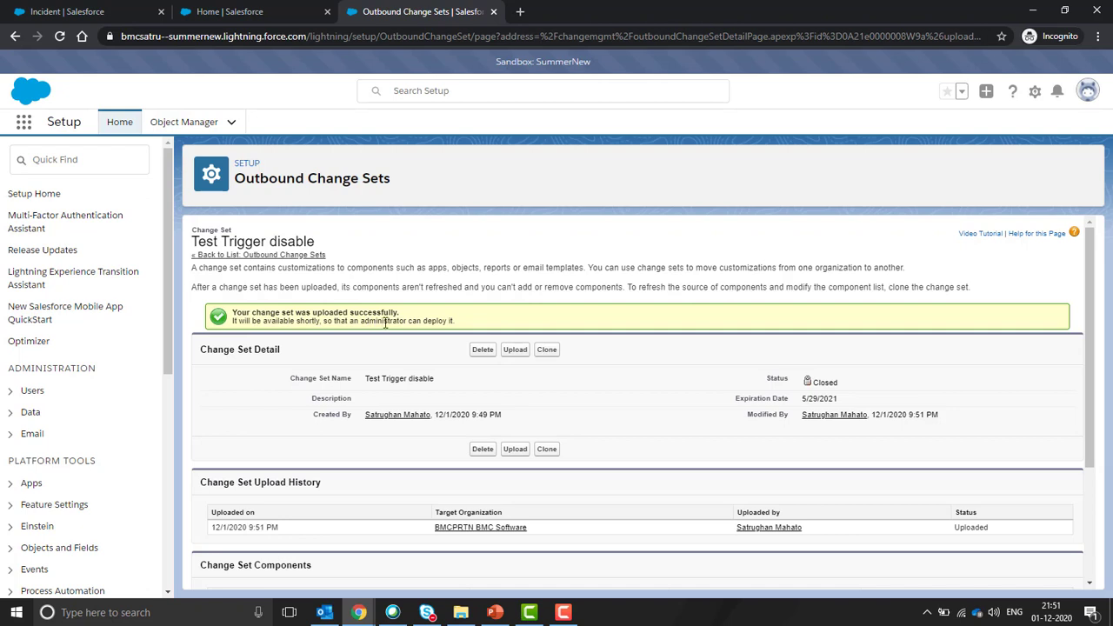
mouse_move(358, 613)
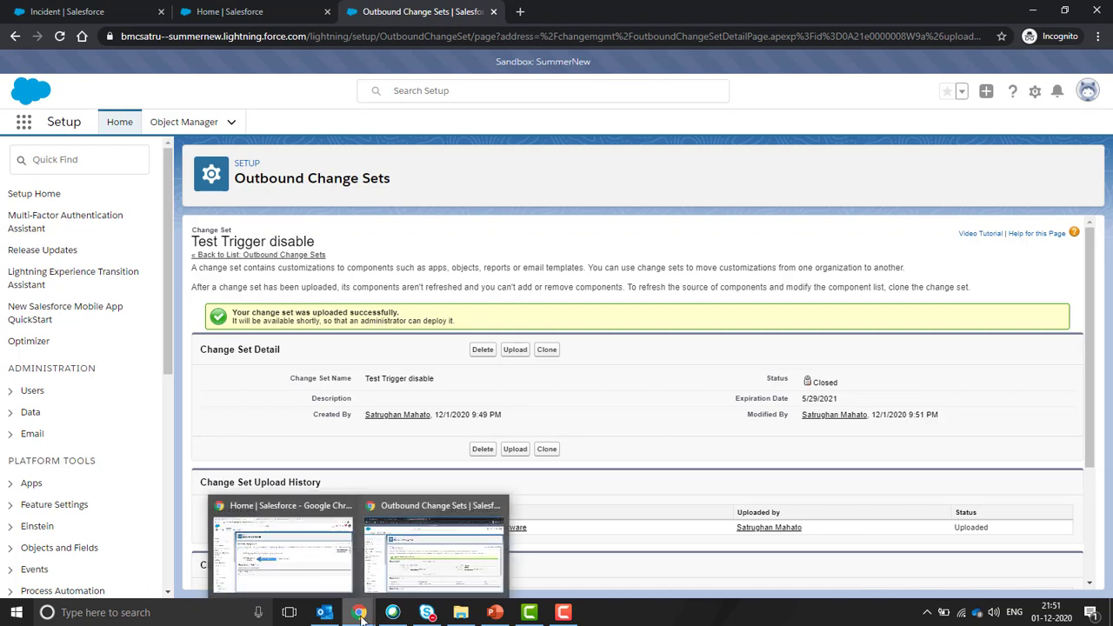
click(294, 571)
click(59, 36)
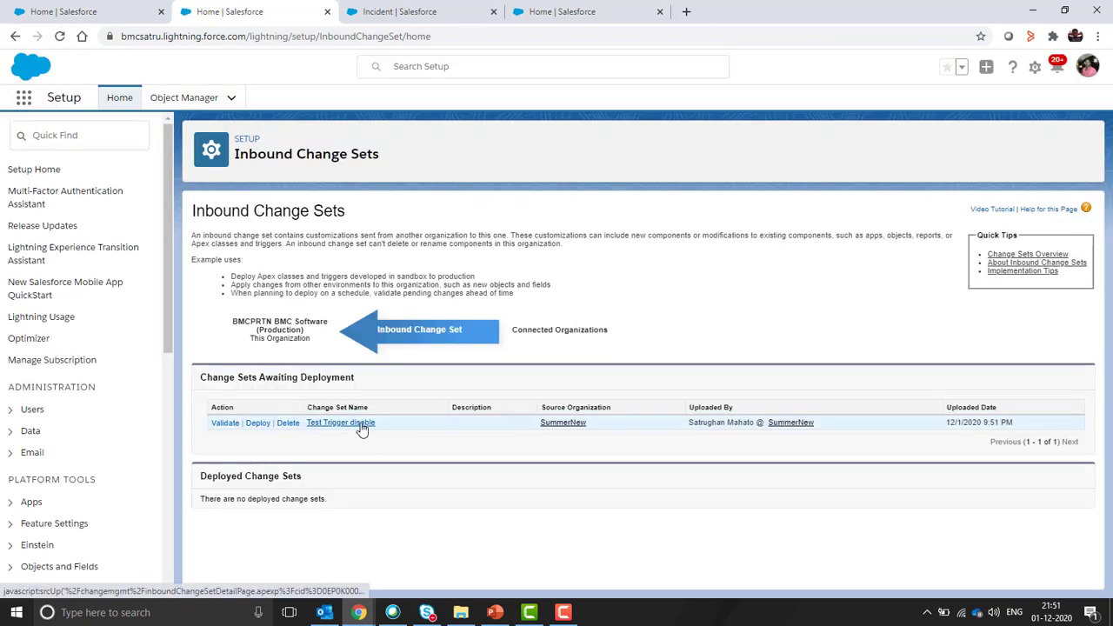
Deploy the inbound change set "Test Trigger disable" with the Default test option and open the Deployment Status page.
click(341, 423)
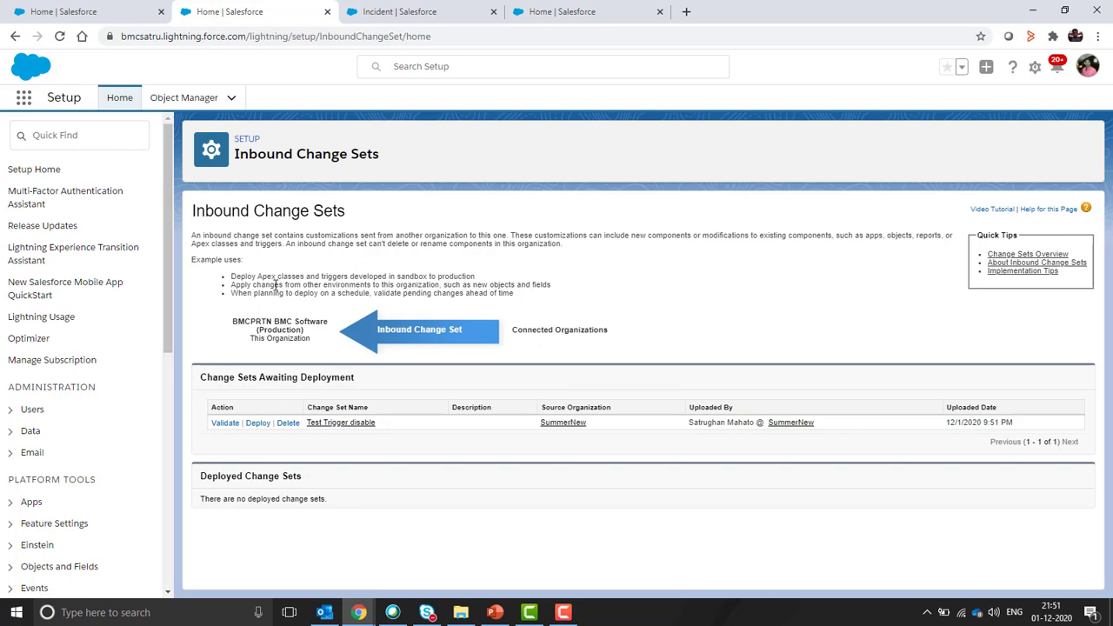
click(258, 423)
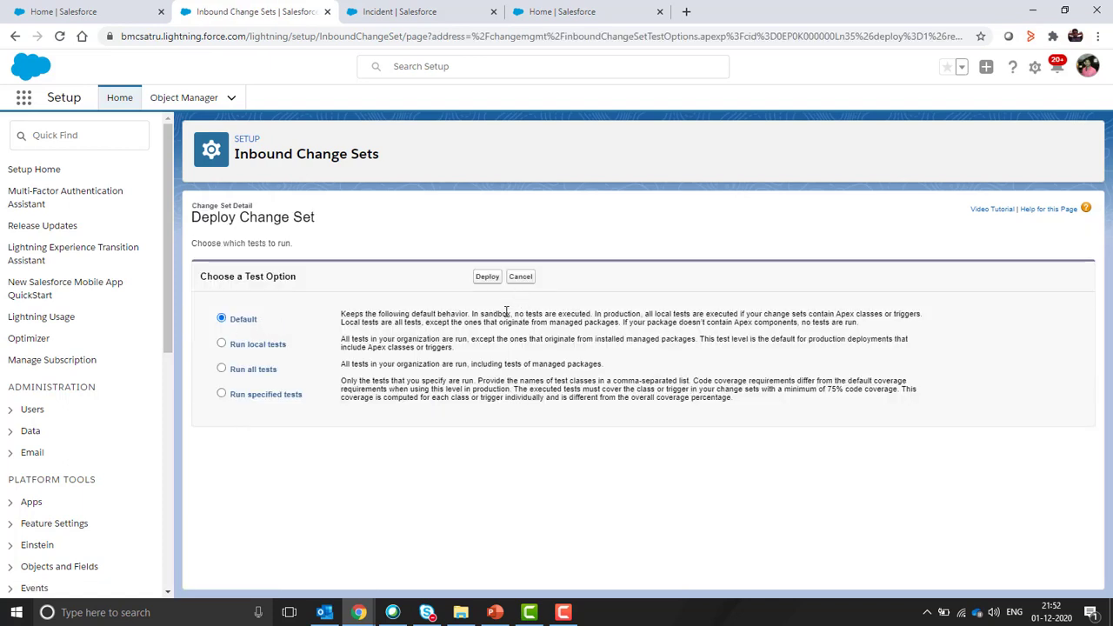
click(488, 279)
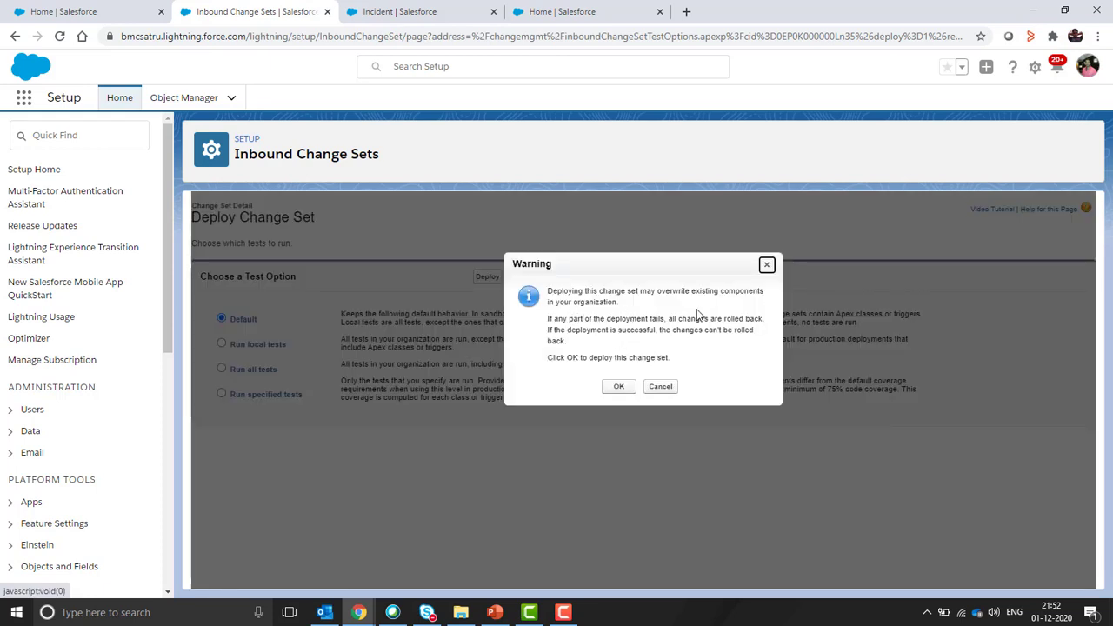
click(619, 387)
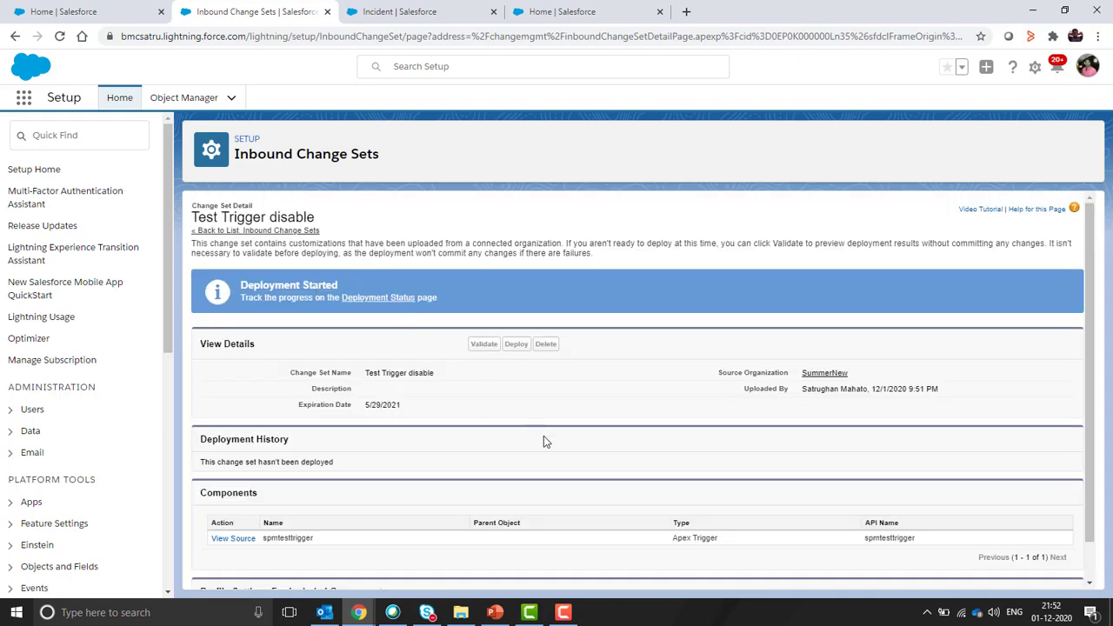
click(371, 299)
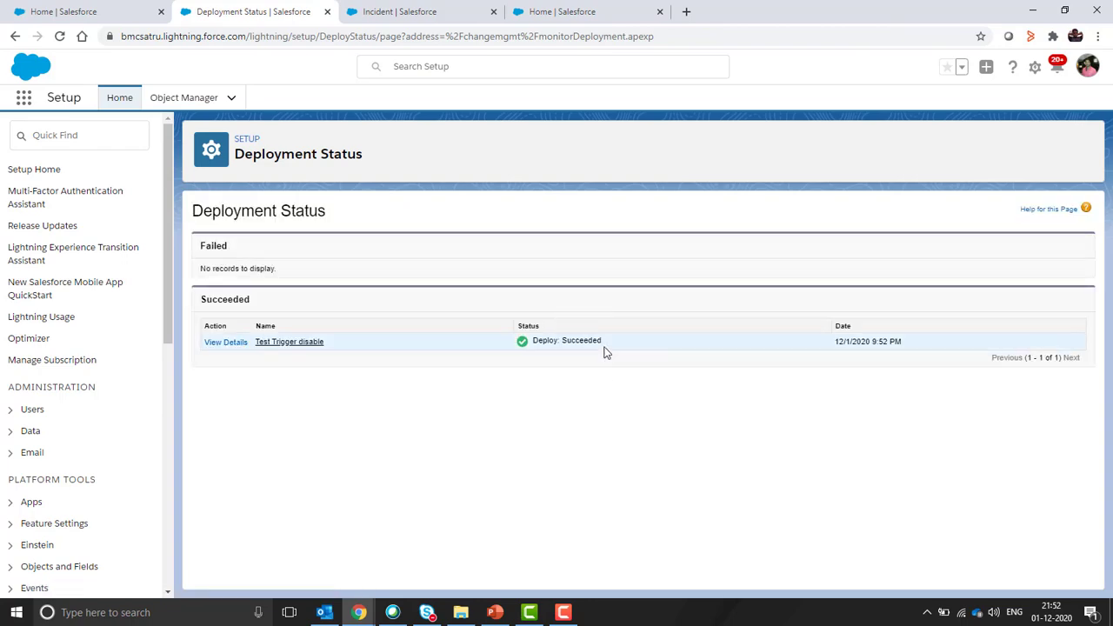
Switch to Outlook to check the notification e-mail for the "Test Trigger disable" change set, and return to Salesforce in the browser.
click(324, 612)
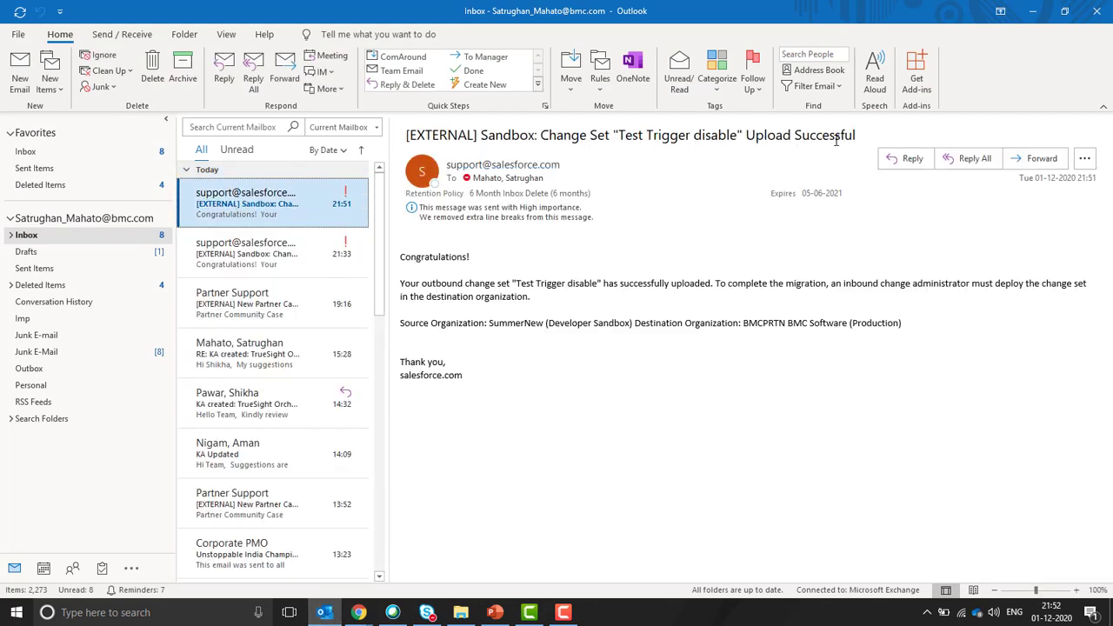
click(187, 170)
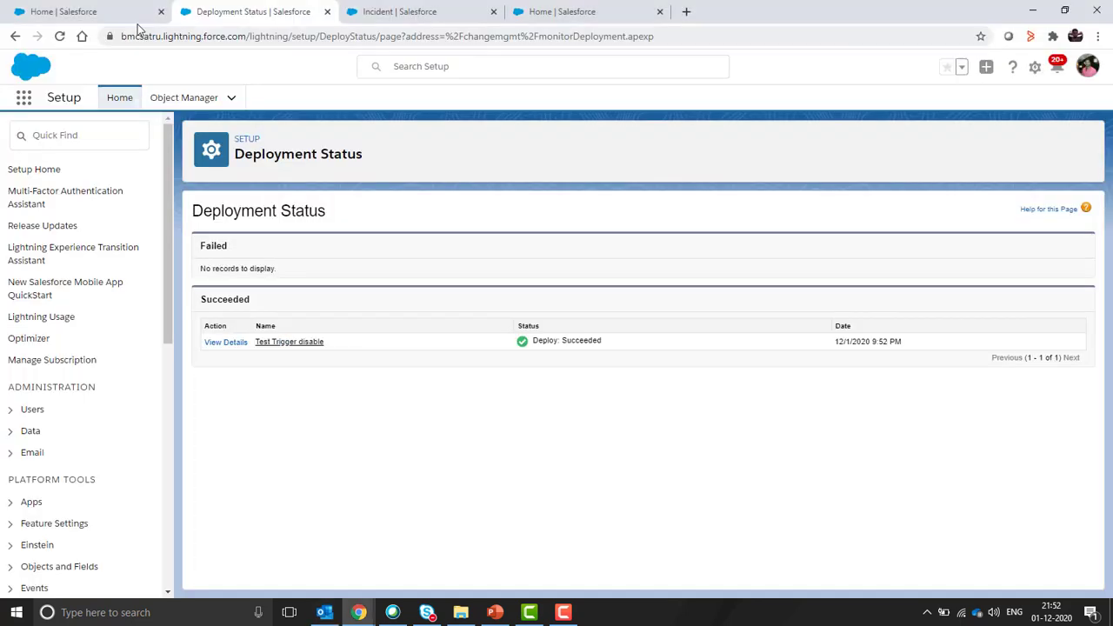
click(1033, 10)
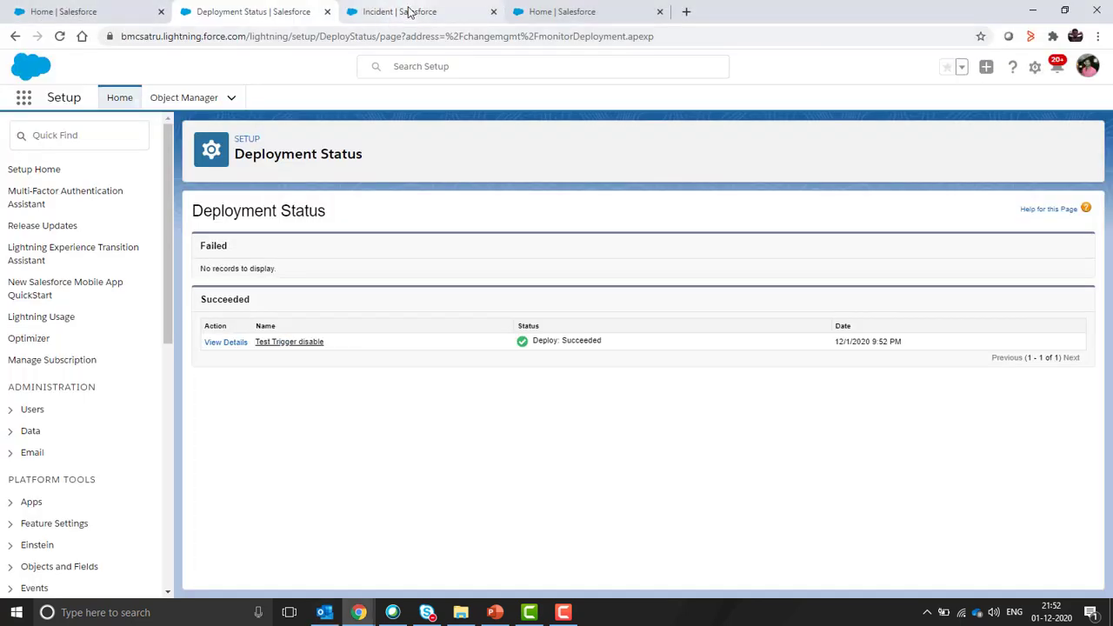
Reload the production spmtesttrigger detail page of the Incident object and check the trigger's Status field.
click(408, 11)
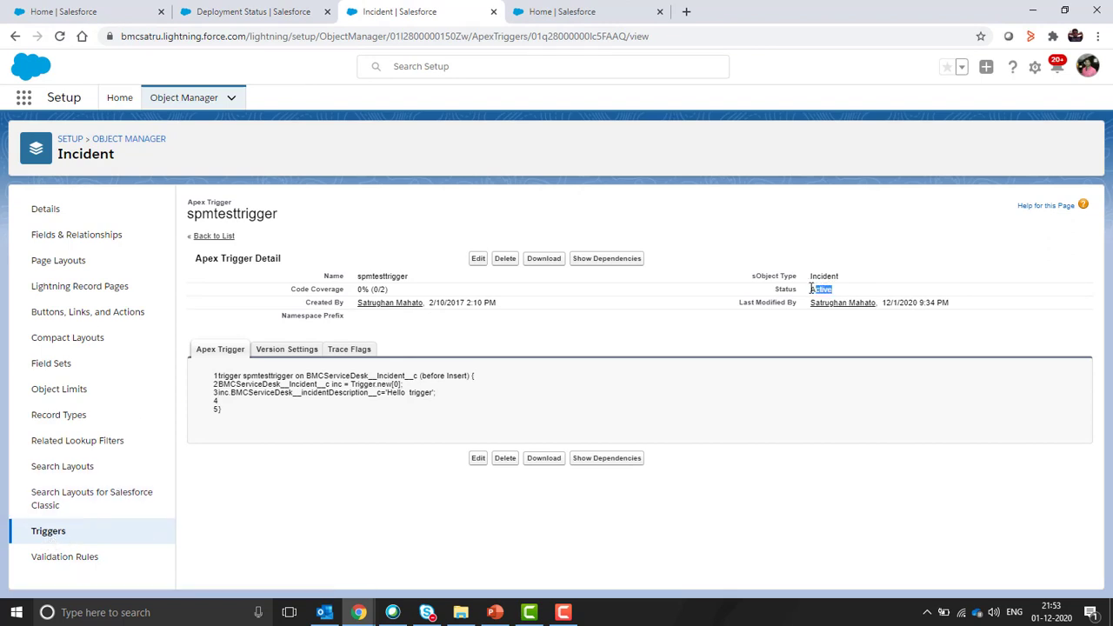
click(60, 37)
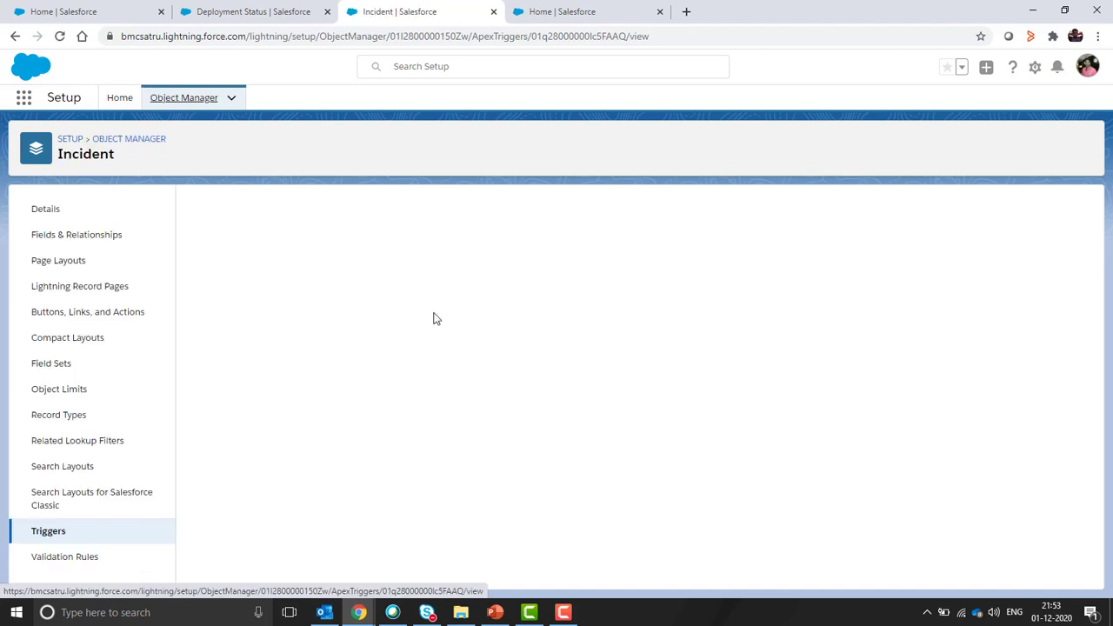
drag(845, 289, 809, 296)
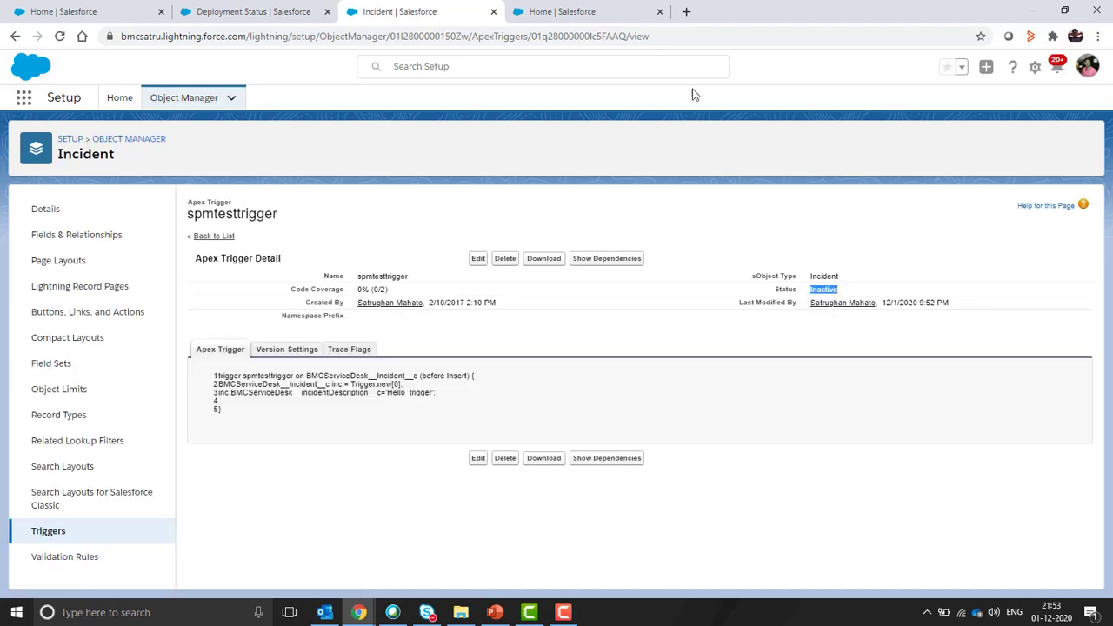